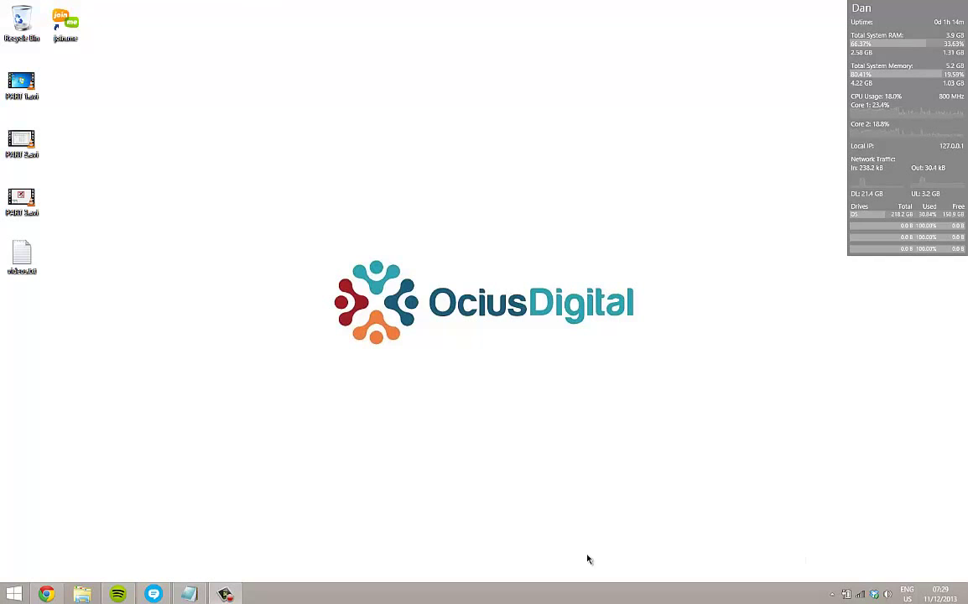
# Switch to WorkflowMax in Chrome and review the second staff member's rates and general, admin and financial privileges
pyautogui.click(49, 595)
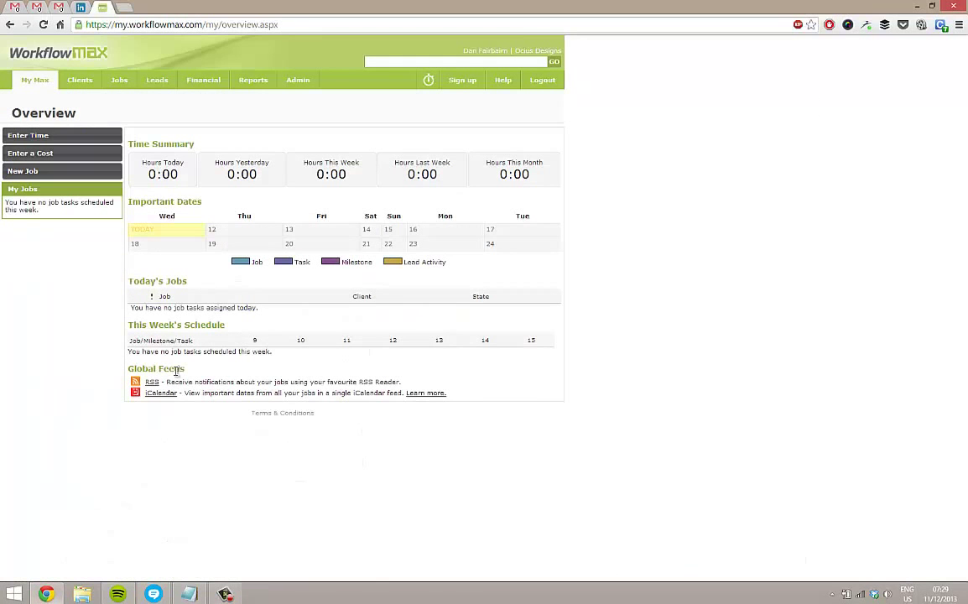
pyautogui.moveTo(301, 81)
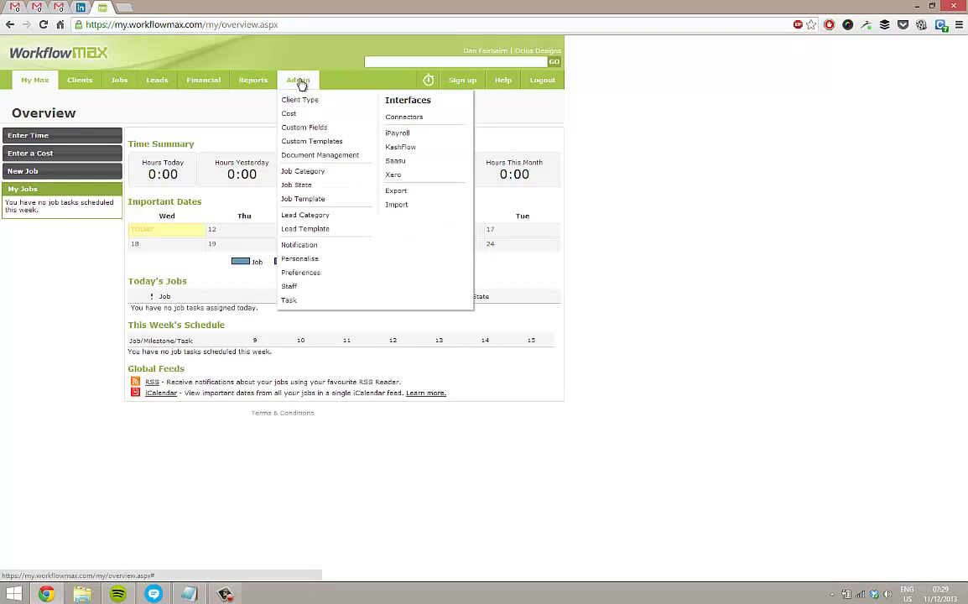
pyautogui.click(309, 290)
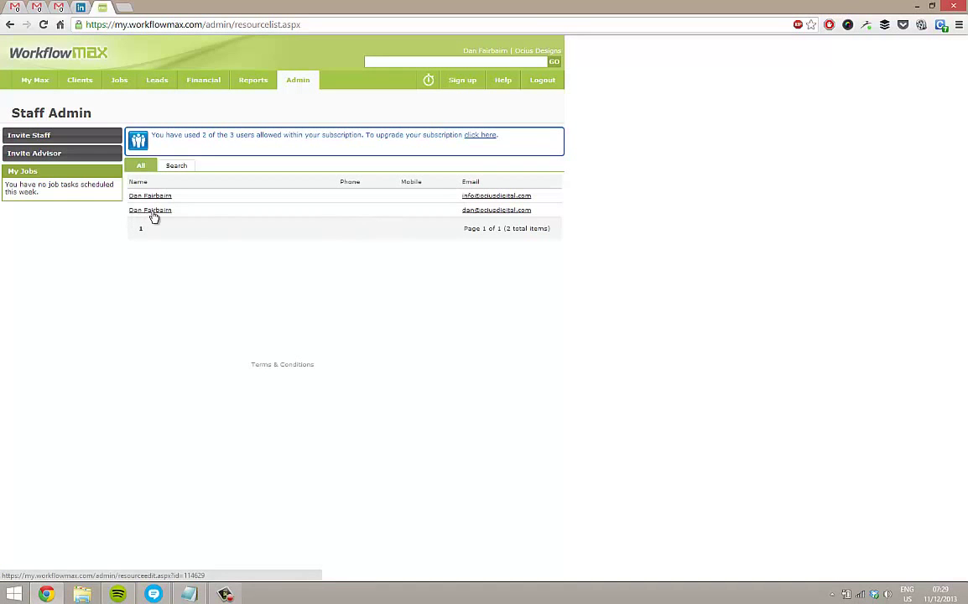
pyautogui.click(151, 211)
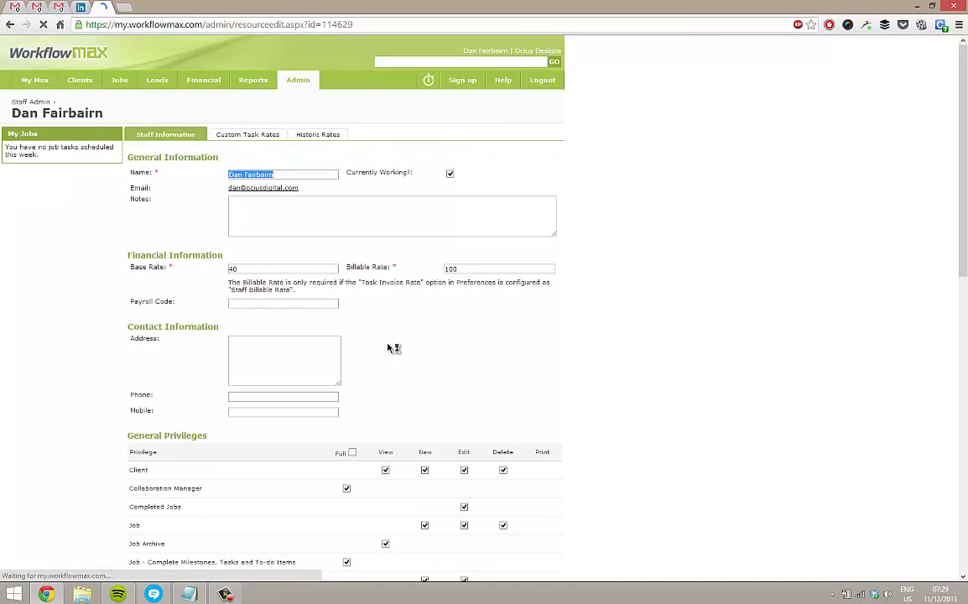
pyautogui.scroll(-8, 391, 340)
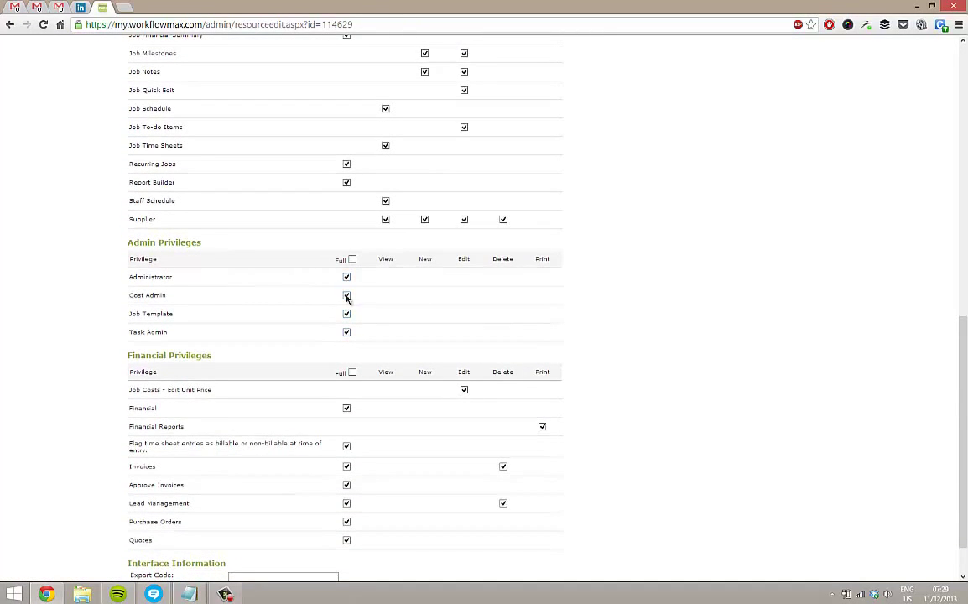
pyautogui.scroll(5, 423, 330)
pyautogui.scroll(3, 422, 330)
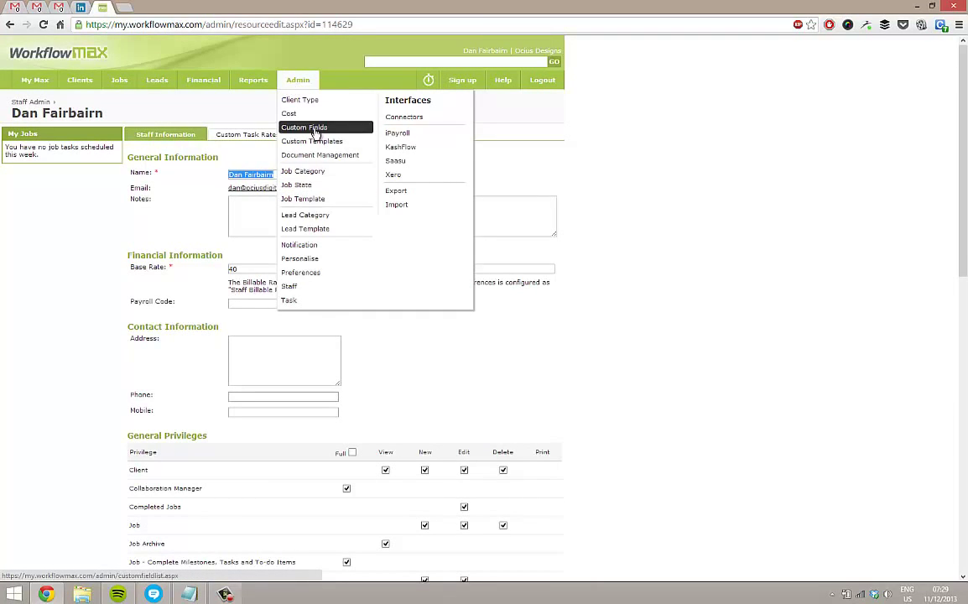
# Create a heading-type custom field named Building Details, used for jobs
pyautogui.click(309, 128)
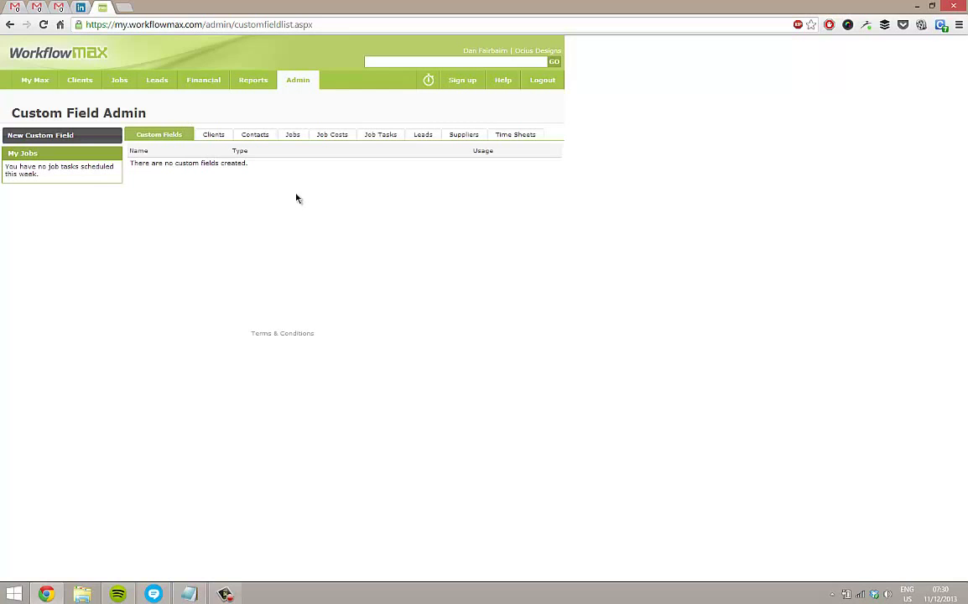
pyautogui.click(74, 138)
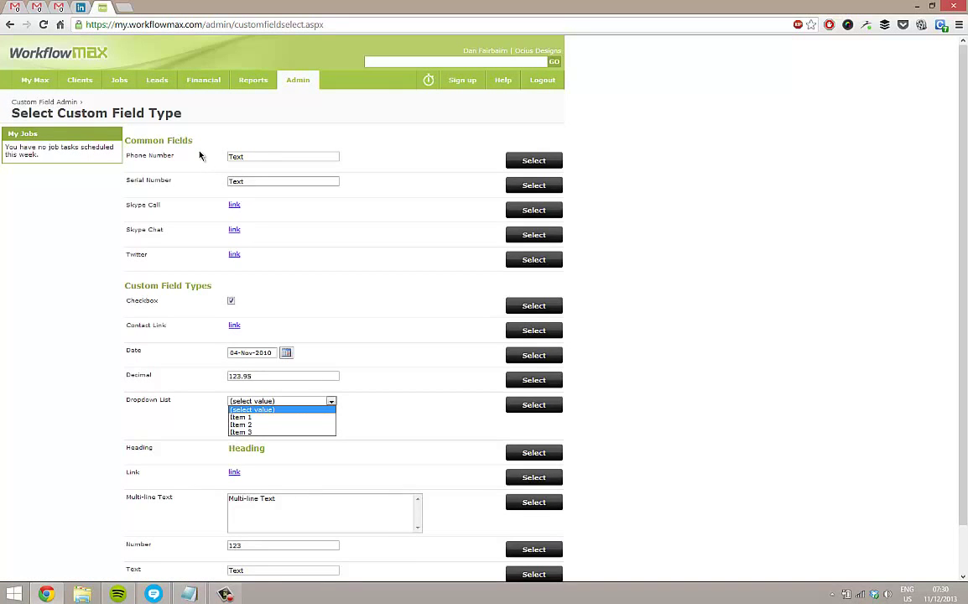
pyautogui.scroll(-2, 199, 155)
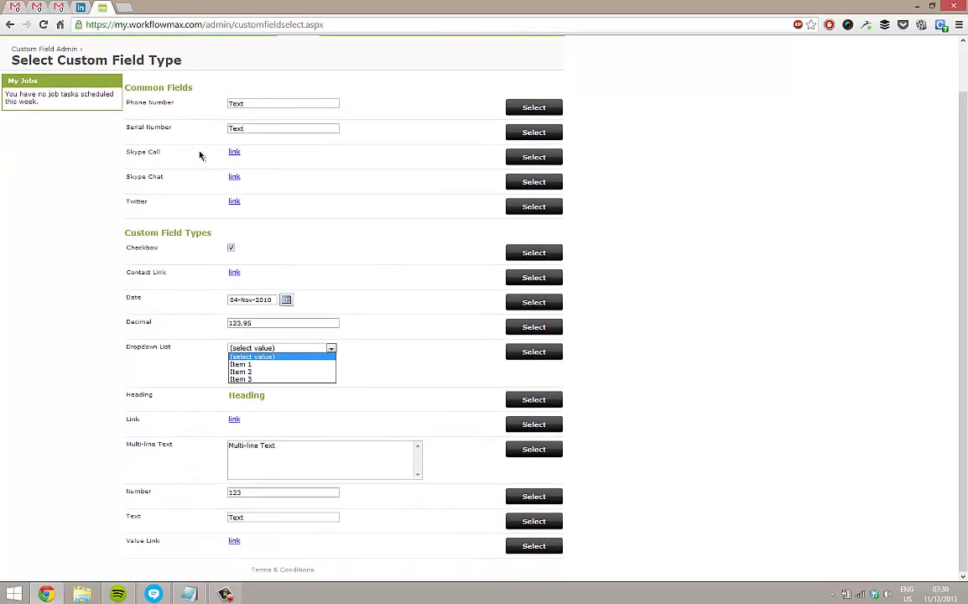
pyautogui.scroll(2, 200, 155)
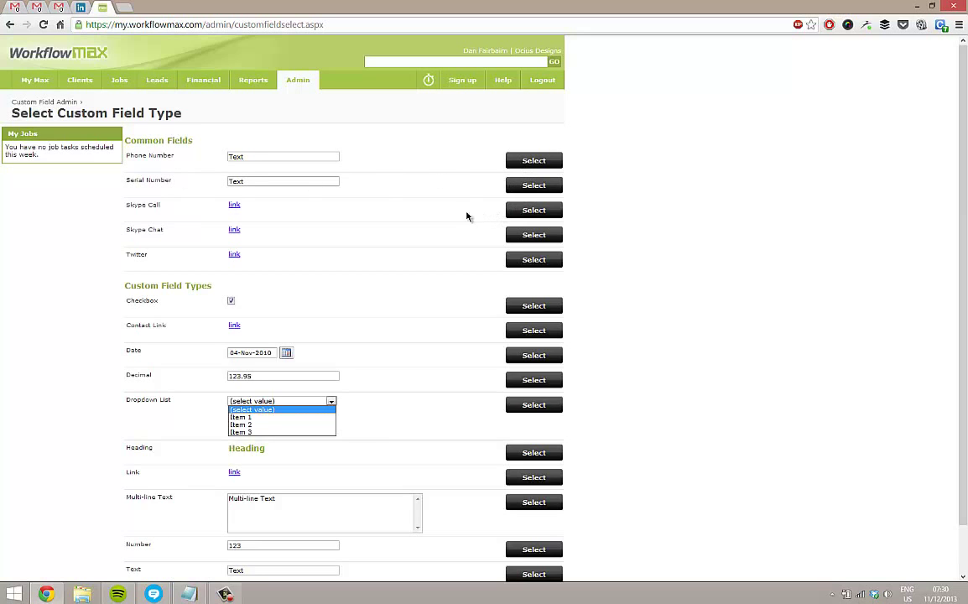
pyautogui.scroll(-2, 466, 217)
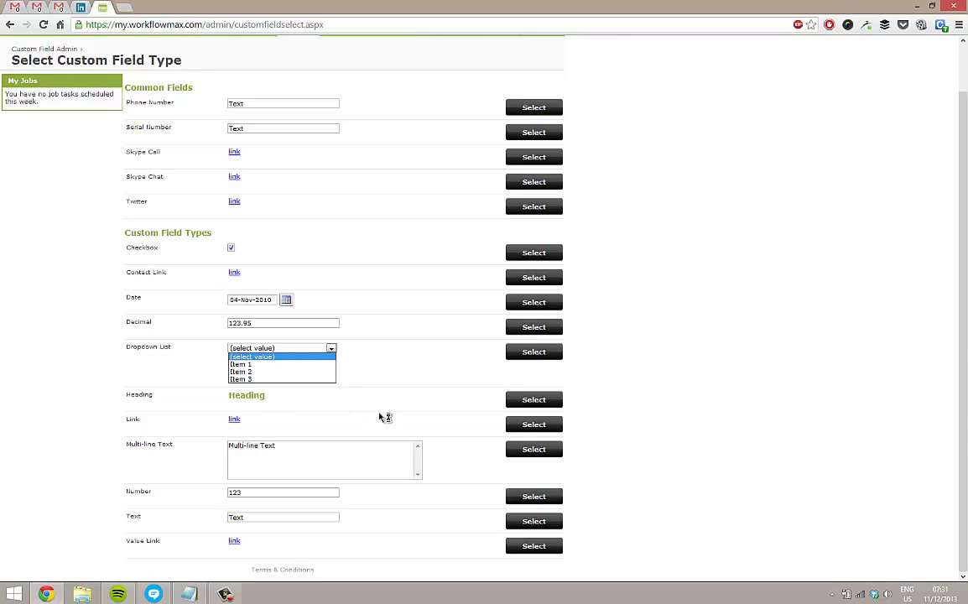
pyautogui.click(530, 400)
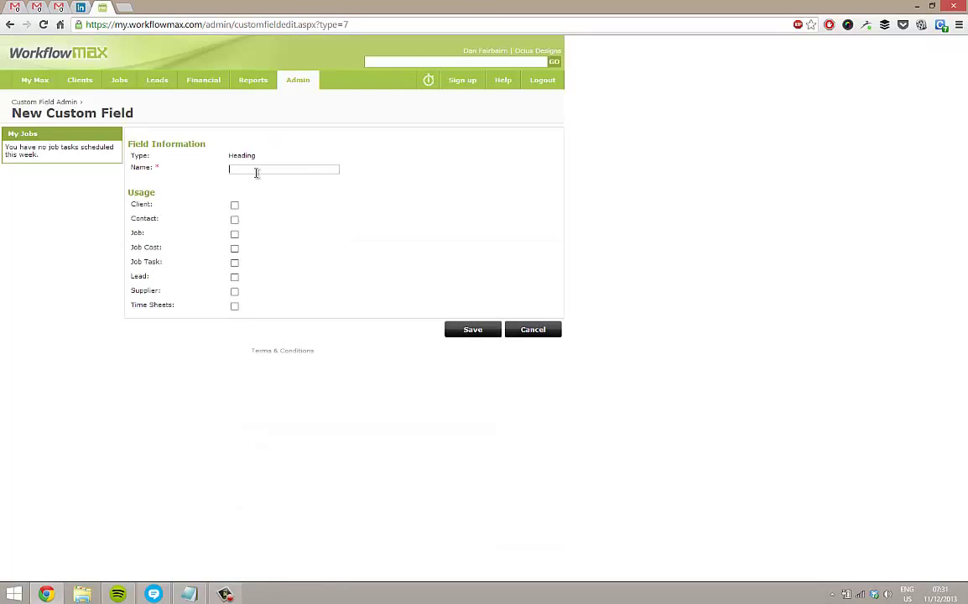
pyautogui.write('Building Detil')
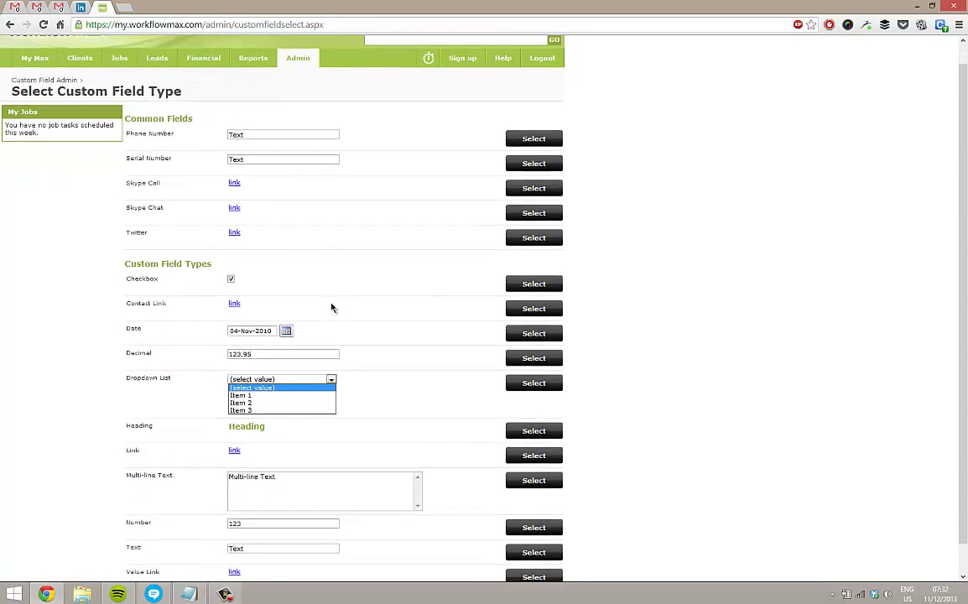
# Create a decimal custom field named Size (m3), used for jobs, and save it
pyautogui.scroll(-1, 332, 308)
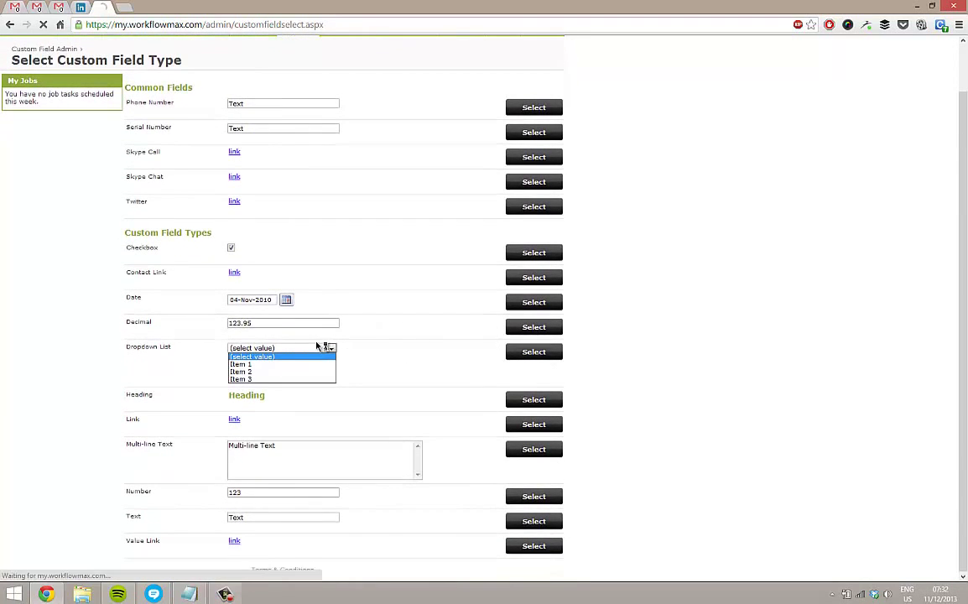
pyautogui.click(244, 169)
pyautogui.write('Size (m3)')
pyautogui.click(235, 234)
pyautogui.click(460, 329)
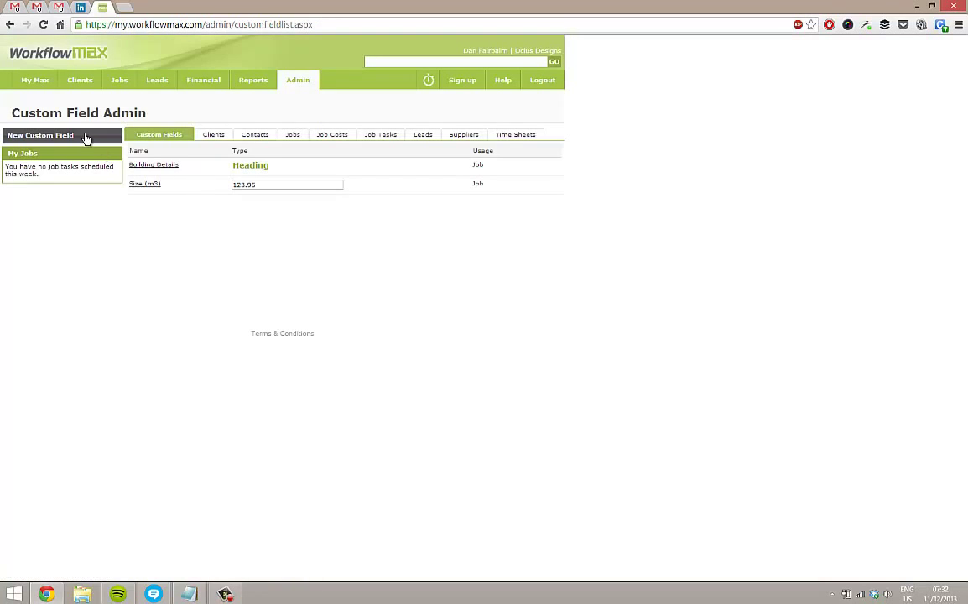
# Create a dropdown list custom field named Wall Material for jobs, with options including Brick and Plastic
pyautogui.click(87, 136)
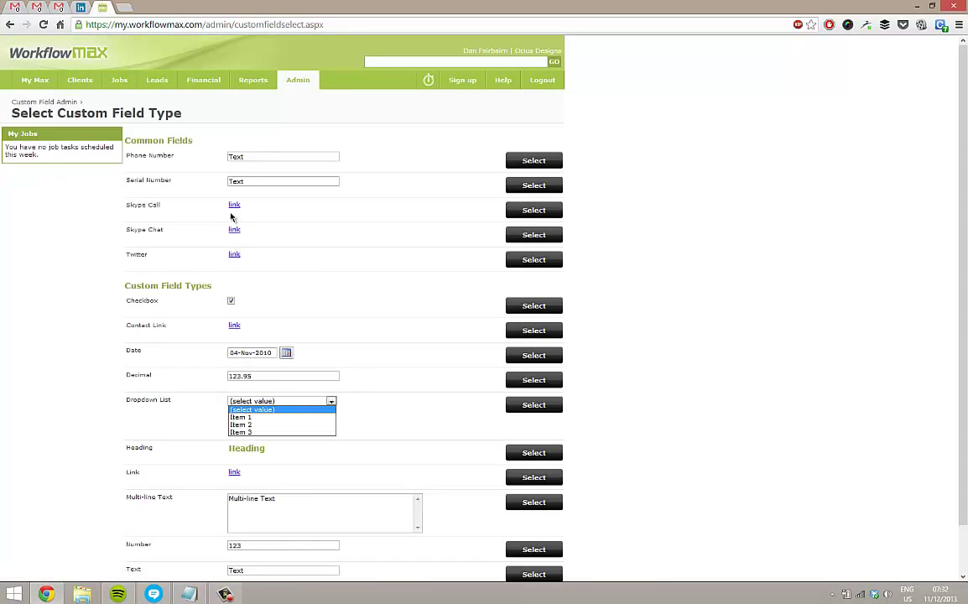
pyautogui.scroll(-1, 278, 234)
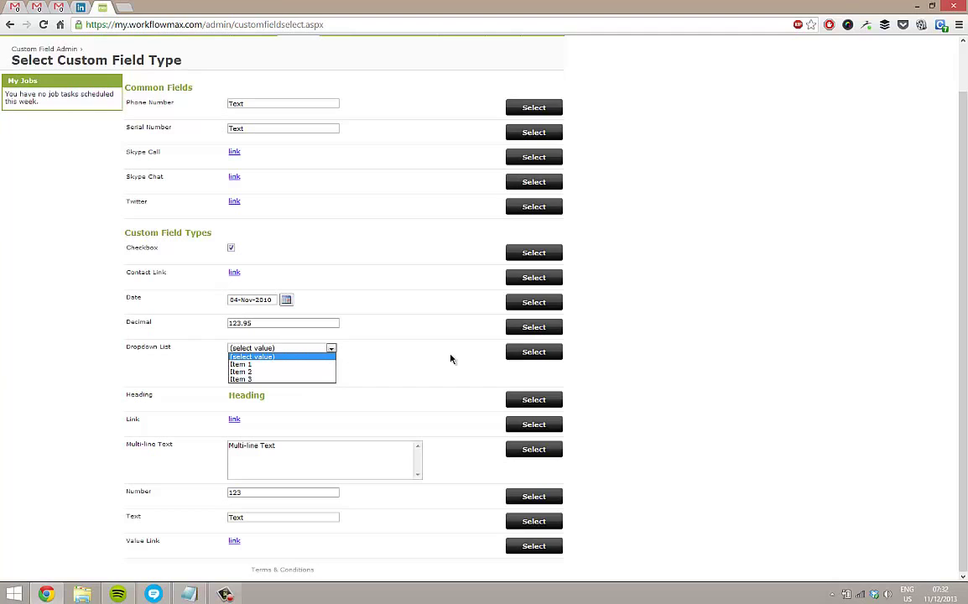
pyautogui.click(524, 361)
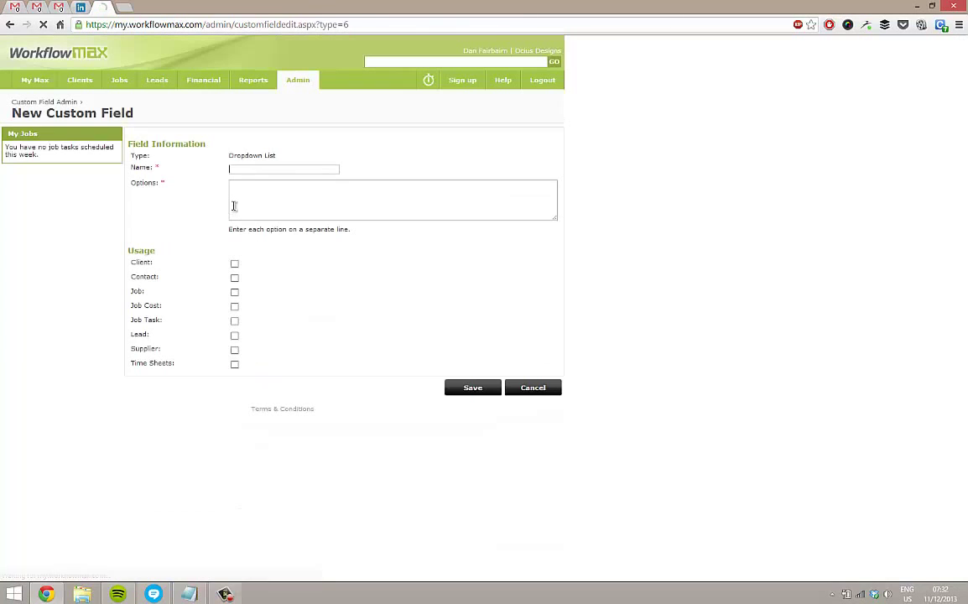
pyautogui.write('Wall Material')
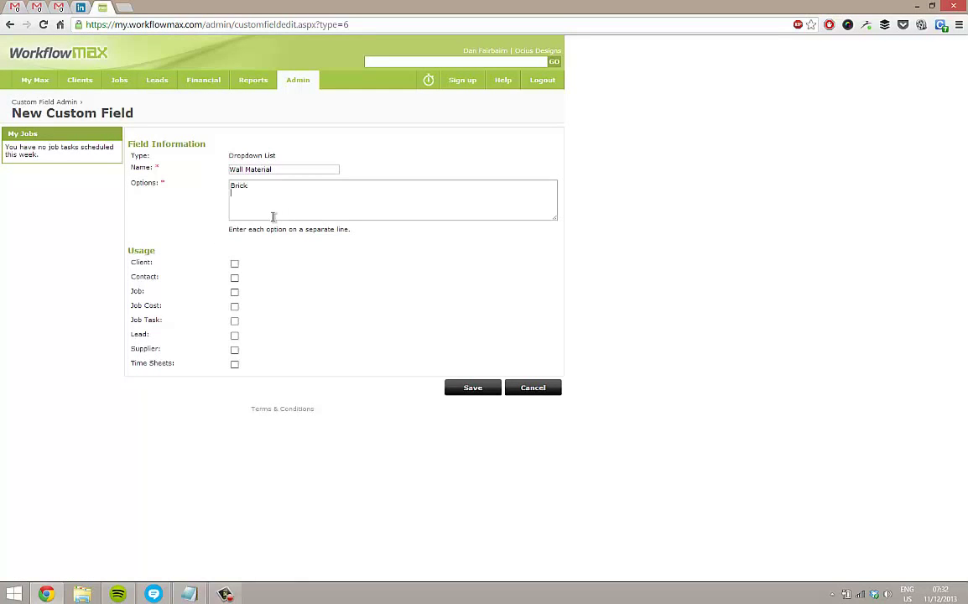
pyautogui.write('stic')
pyautogui.press('Return')
pyautogui.write('Bu')
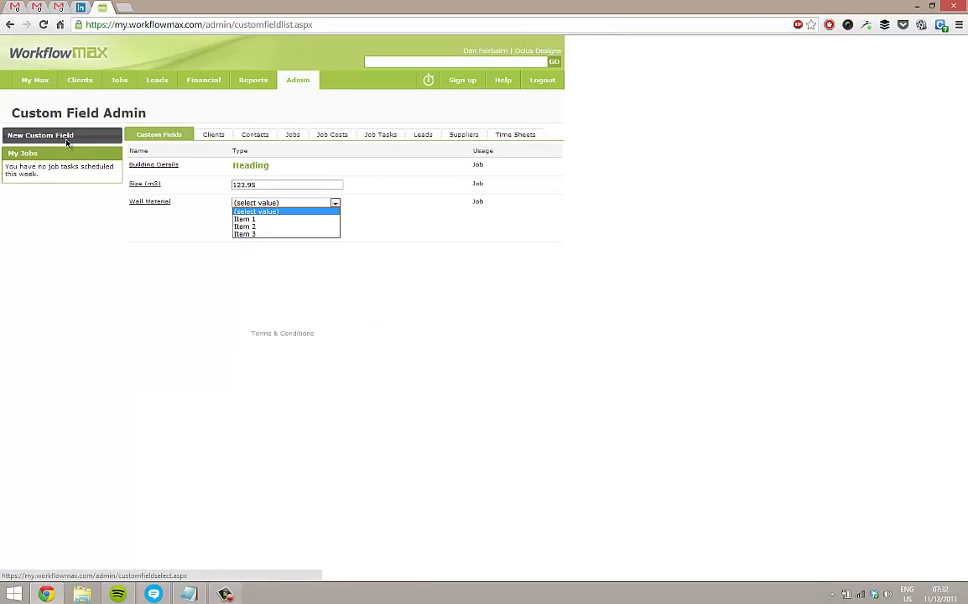
# Create a checkbox custom field named Insurance Sighted?, used for jobs, and save it
pyautogui.click(67, 137)
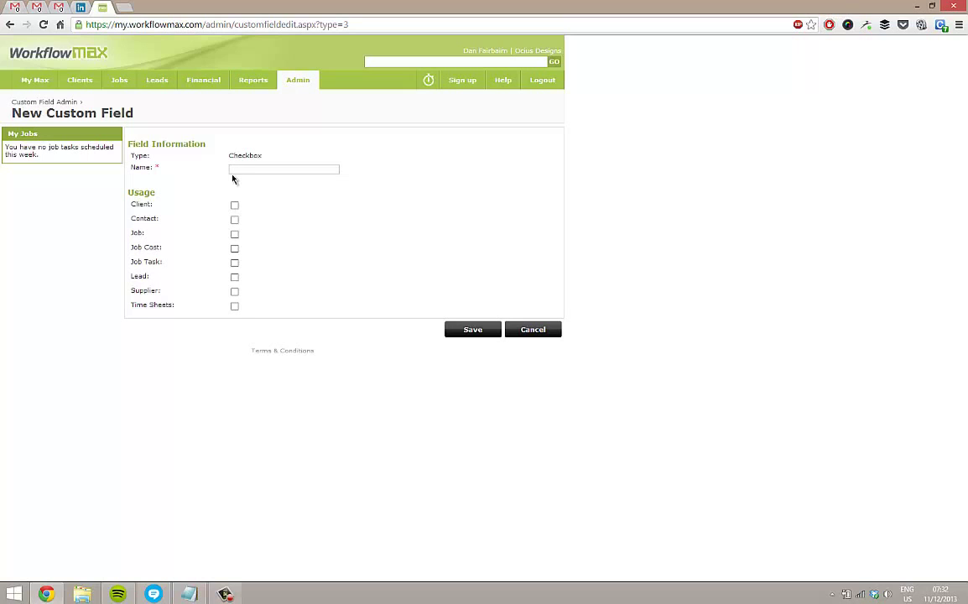
pyautogui.write('Insurance Sighted?')
pyautogui.click(234, 235)
pyautogui.click(473, 329)
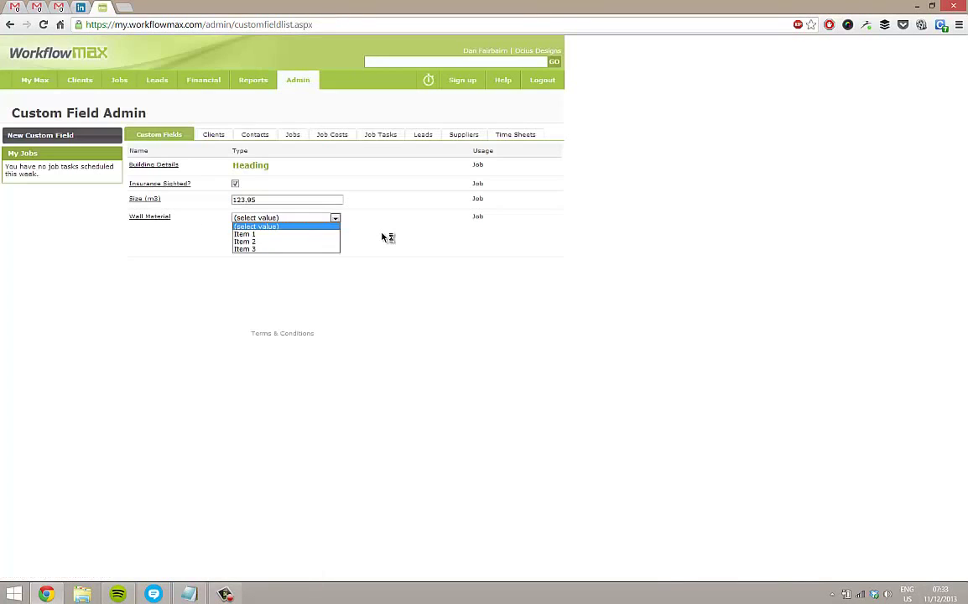
# Create a date custom field named Lease Signing, used for jobs, and save it
pyautogui.click(80, 139)
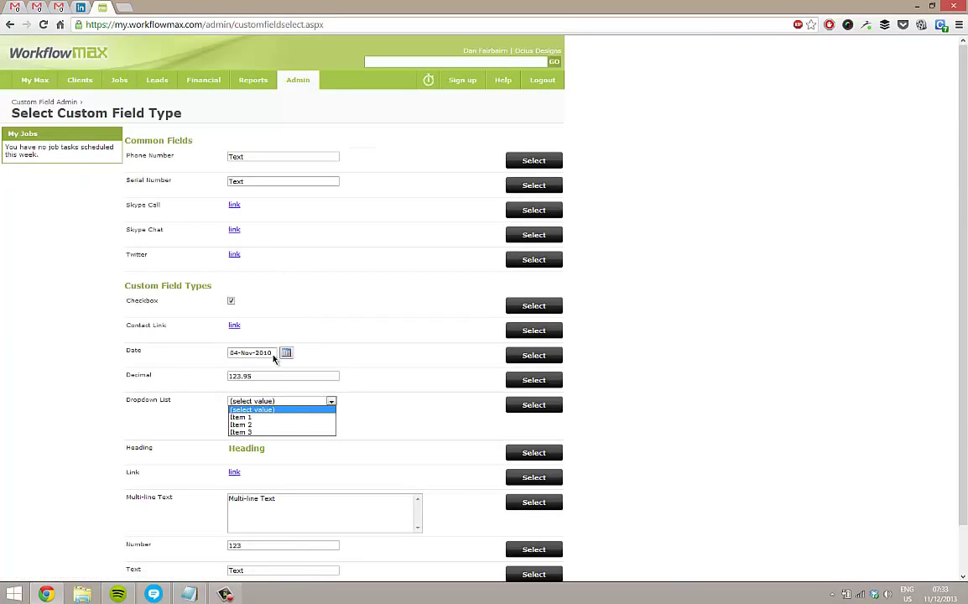
pyautogui.click(519, 361)
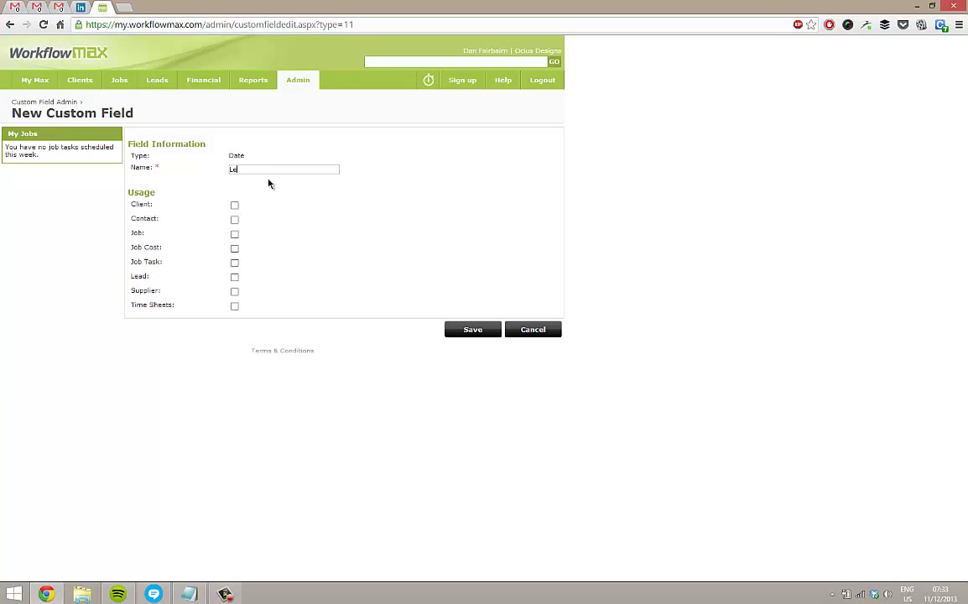
pyautogui.write('Signing')
pyautogui.click(235, 234)
pyautogui.click(474, 332)
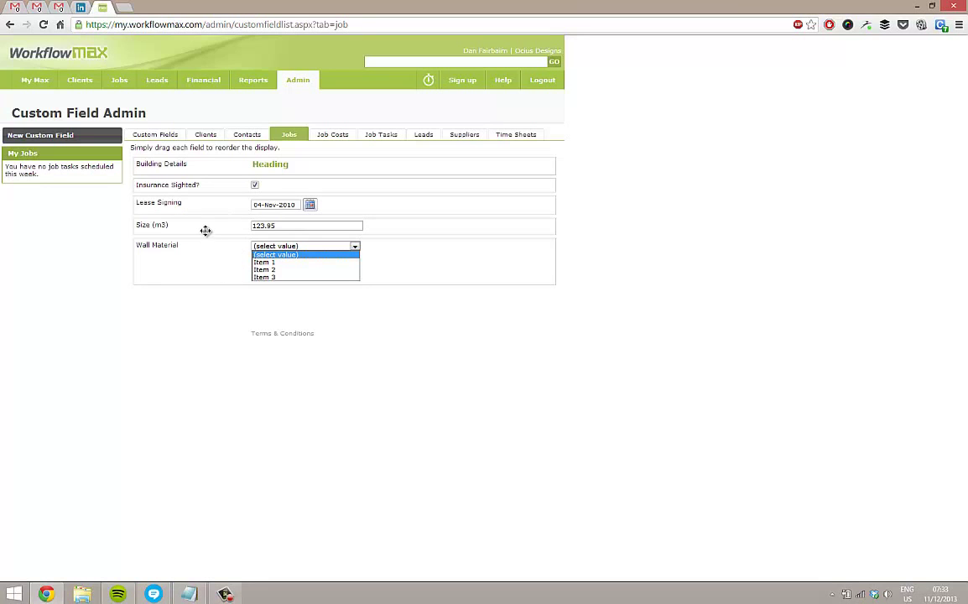
# Reorder the job custom fields below the Building Details heading to Wall Material, Size (m3), Insurance Sighted?, Lease Signing
pyautogui.moveTo(206, 229)
pyautogui.mouseDown()
pyautogui.moveTo(224, 181)
pyautogui.moveTo(205, 246)
pyautogui.mouseUp()
pyautogui.moveTo(138, 245); pyautogui.dragTo(194, 231)
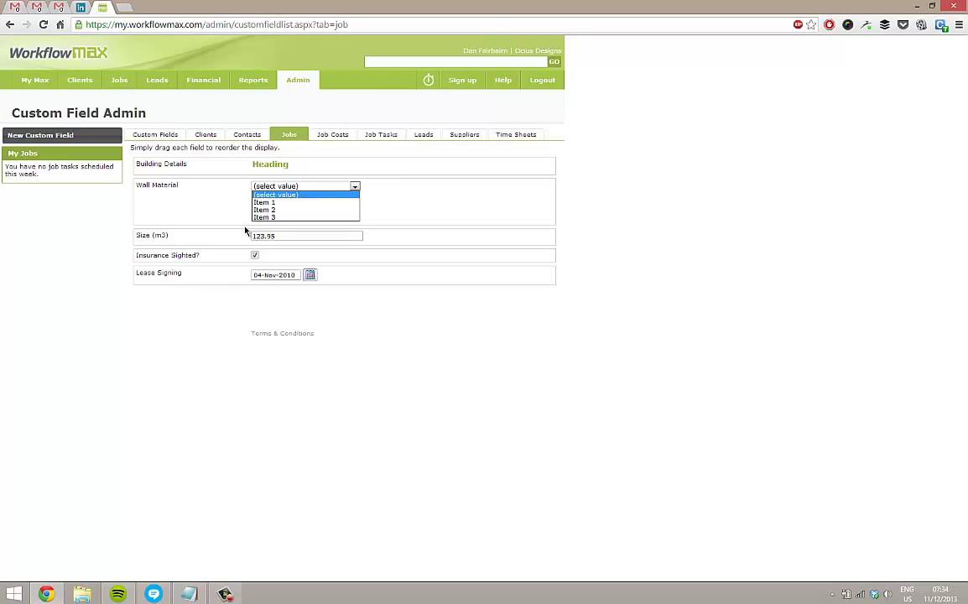
# Start a new job and choose Ocius Designs as its client
pyautogui.moveTo(119, 84)
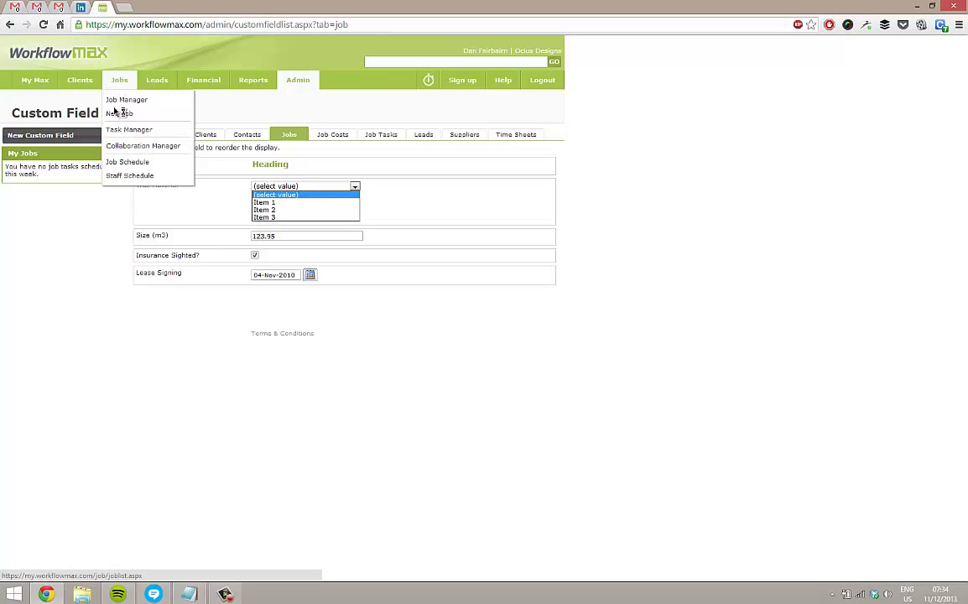
pyautogui.click(118, 114)
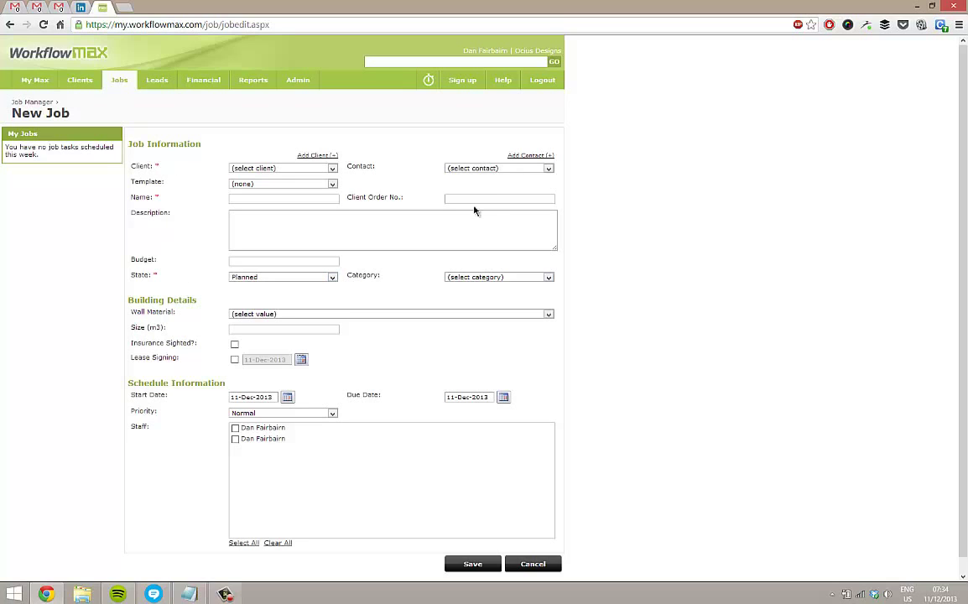
pyautogui.click(285, 168)
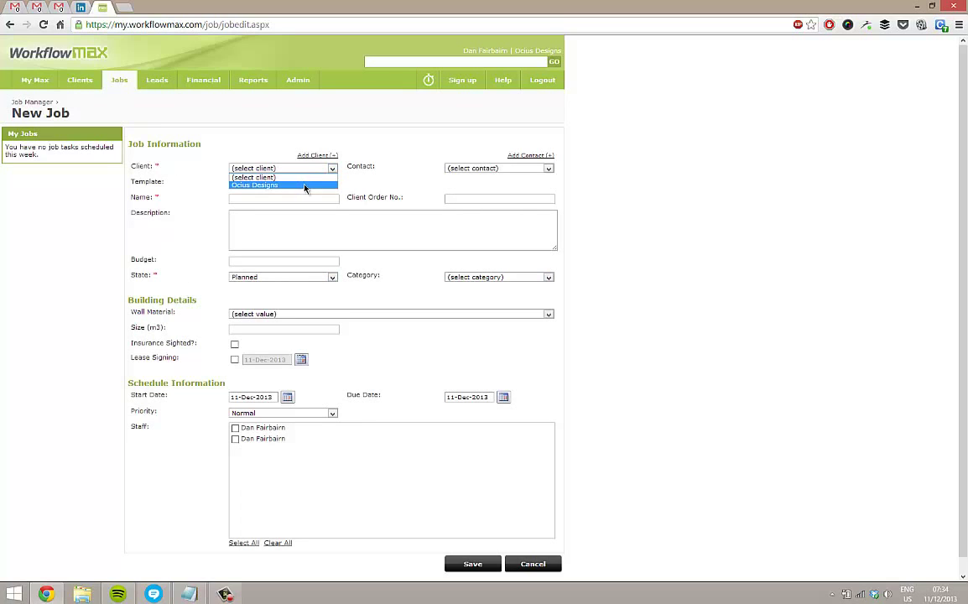
pyautogui.click(432, 161)
pyautogui.click(477, 168)
pyautogui.click(332, 168)
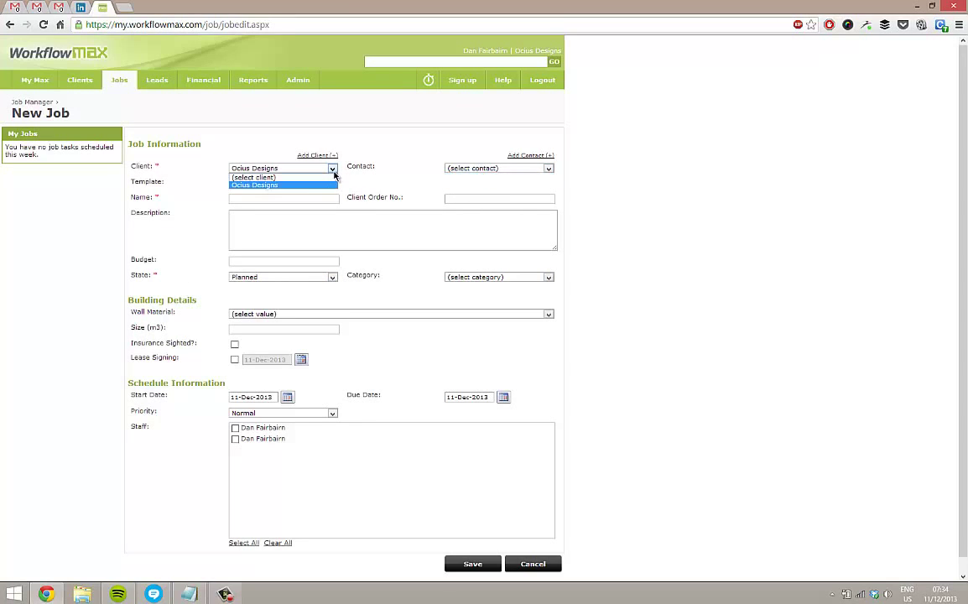
pyautogui.click(286, 212)
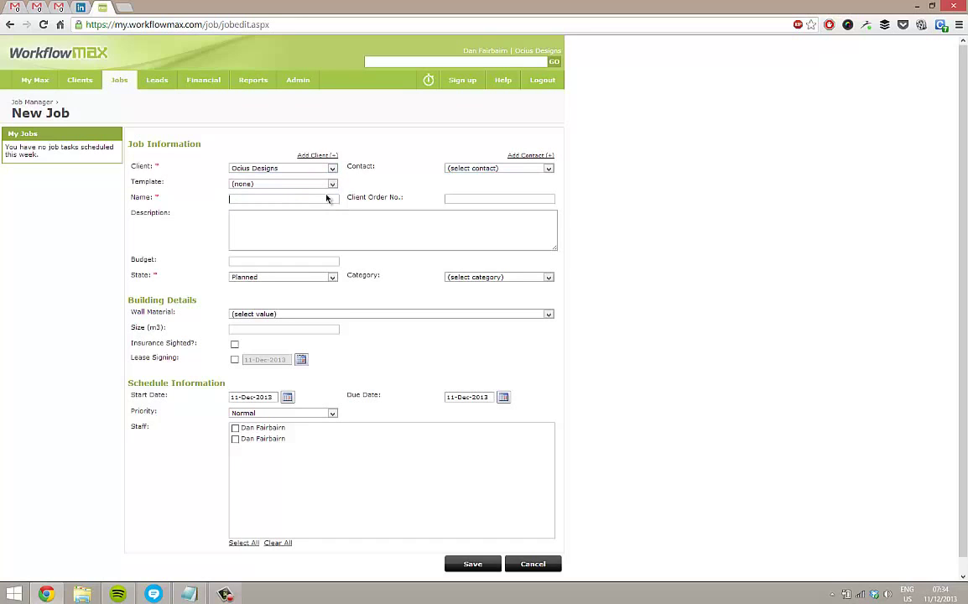
# Name the job Building Refurb and describe it as "Lounge and Kitchen Refurb and Install"
pyautogui.click(327, 198)
pyautogui.write('Building Refurb')
pyautogui.click(375, 220)
pyautogui.write('Lounge and Kitchen R')
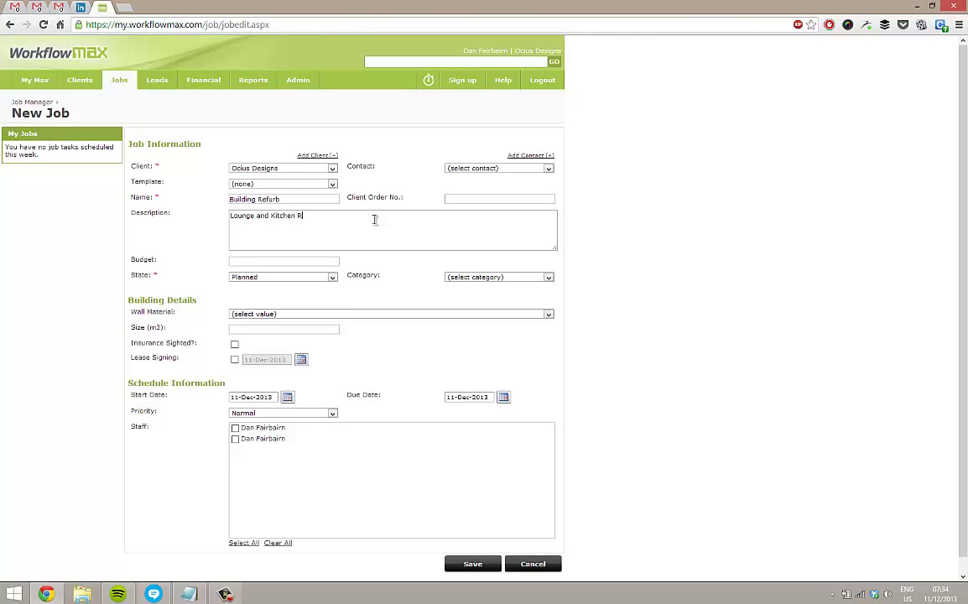
pyautogui.write('efurb and Install')
# Fill in the building details with wall material Plastic, size 125.25 and lease signing 25 December 2013, and save the job
pyautogui.moveTo(128, 297); pyautogui.dragTo(334, 365)
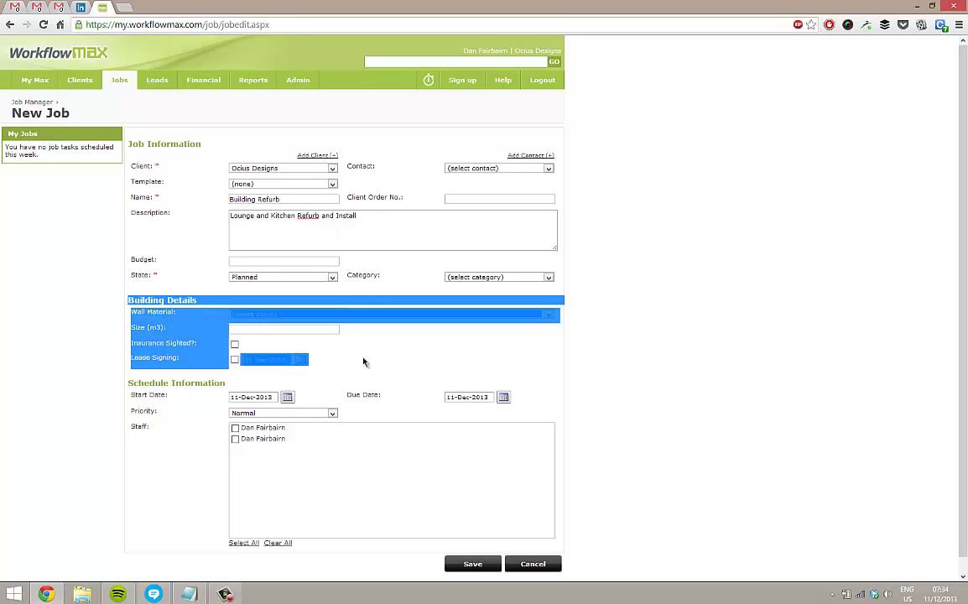
pyautogui.click(363, 363)
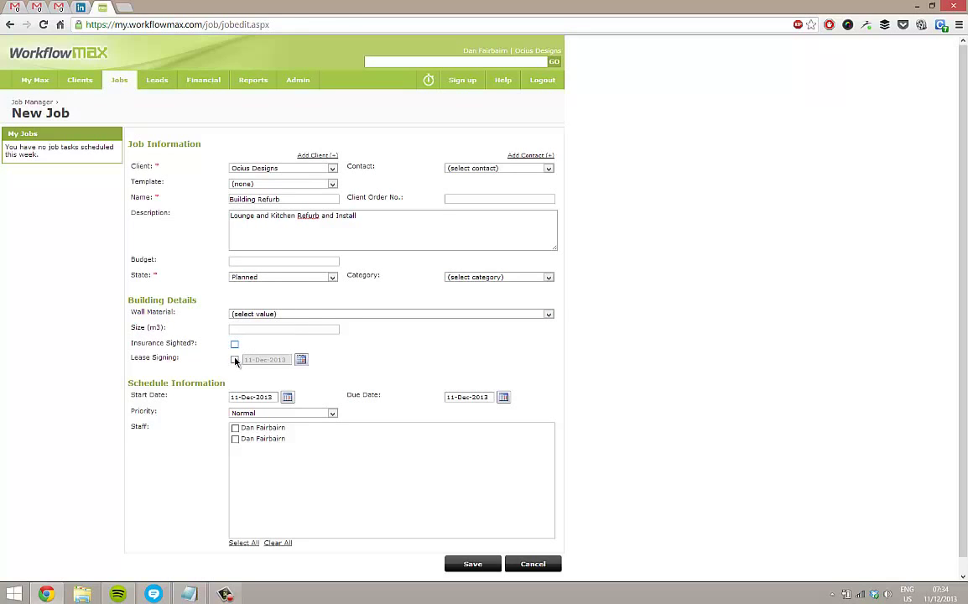
pyautogui.click(273, 314)
pyautogui.click(260, 338)
pyautogui.click(235, 359)
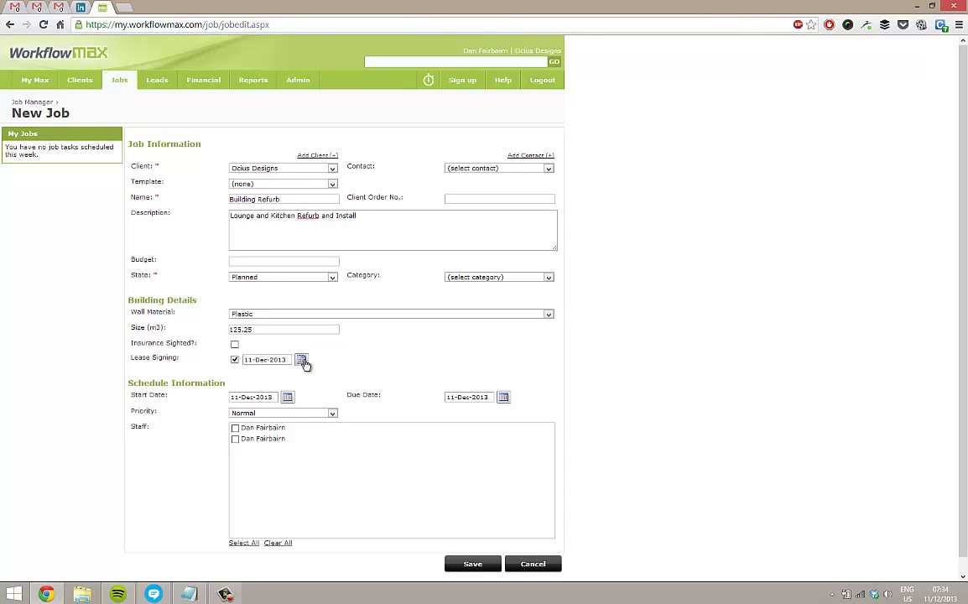
pyautogui.click(302, 360)
pyautogui.click(228, 445)
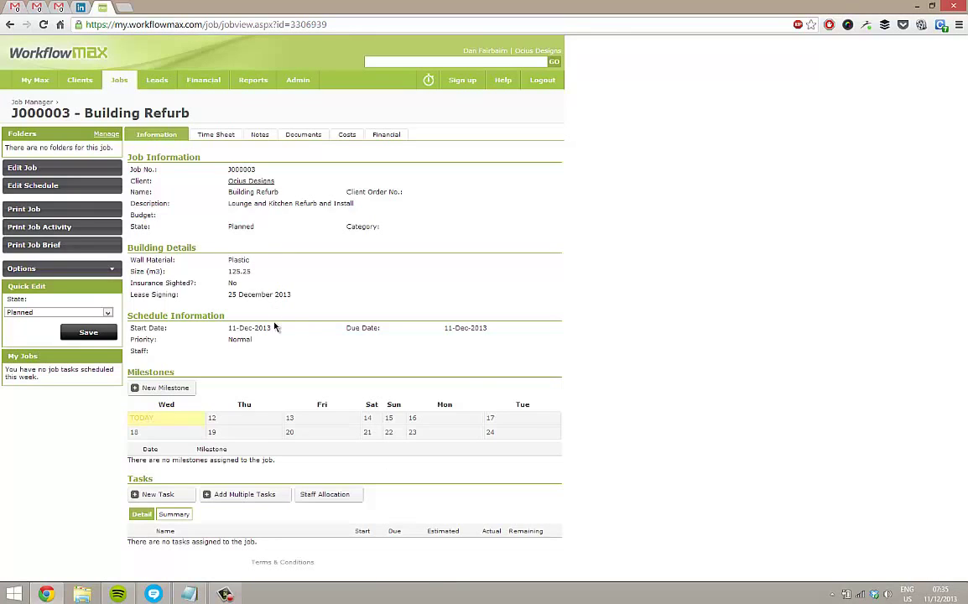
pyautogui.click(224, 594)
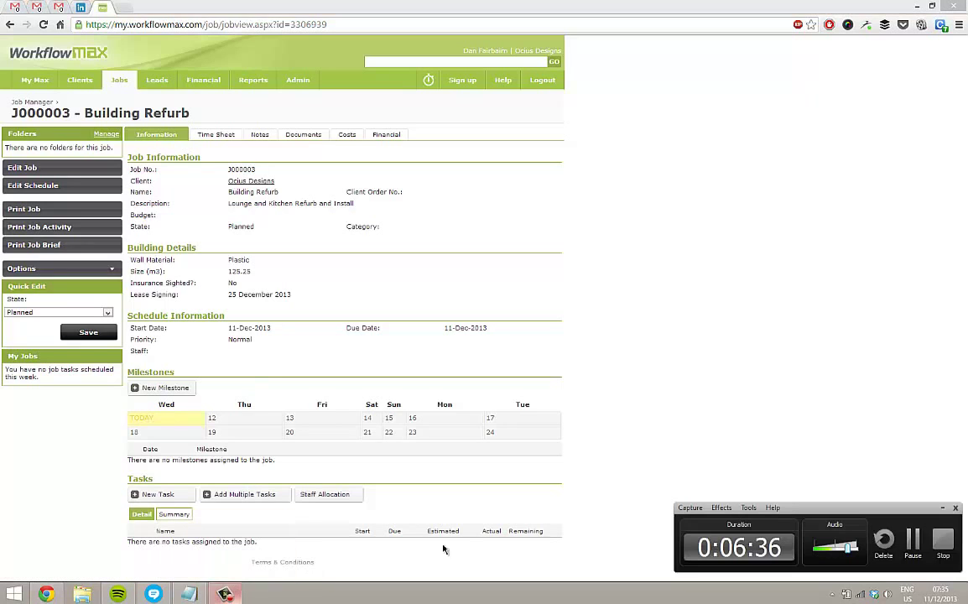